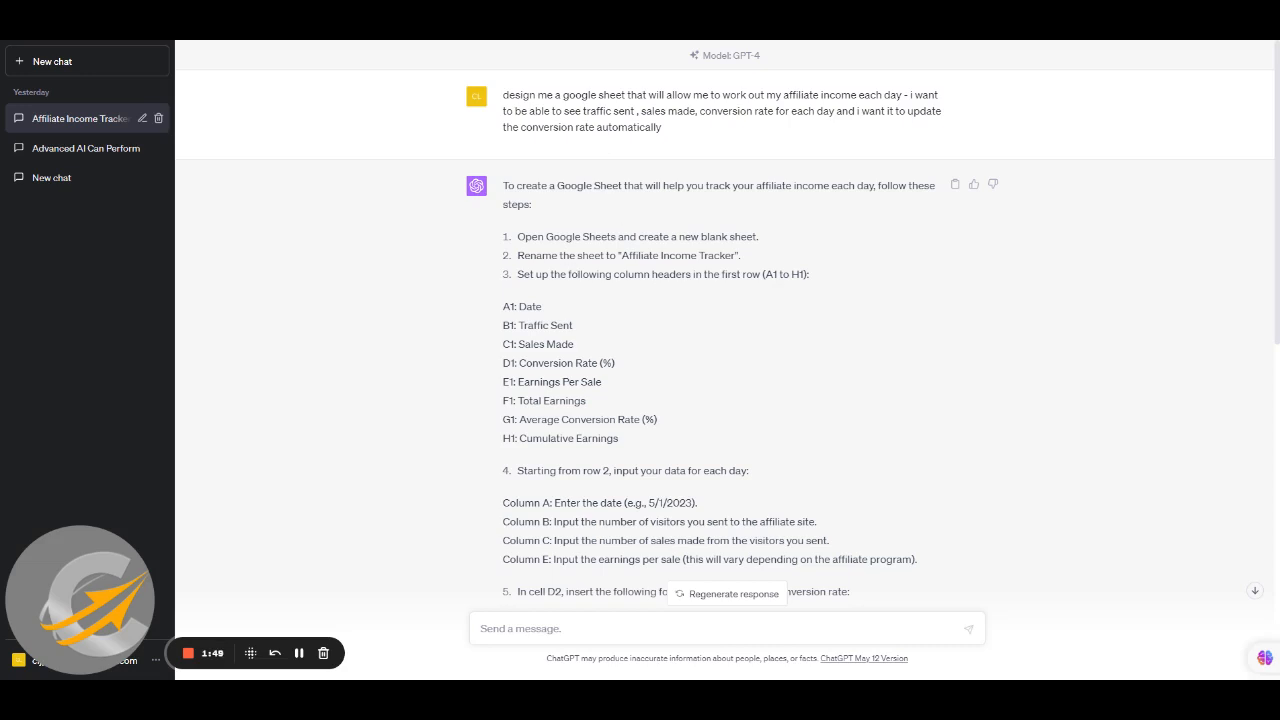
Step: Review ChatGPT's instructions for the affiliate income tracker, covering the column headers, data entry and formulas for columns D, F, G and H
{"action": "scroll", "coordinate": [725, 326], "scroll_direction": "down", "scroll_amount": 1}
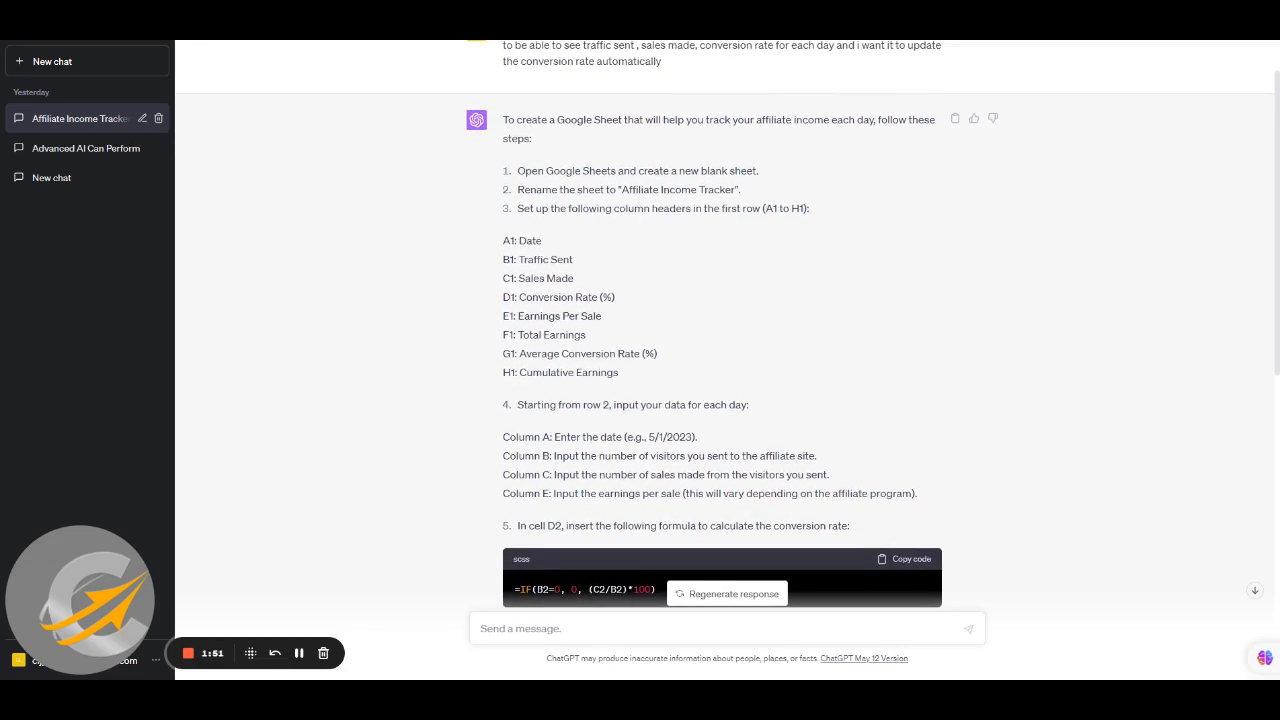
{"action": "scroll", "coordinate": [640, 206], "scroll_direction": "down", "scroll_amount": 1}
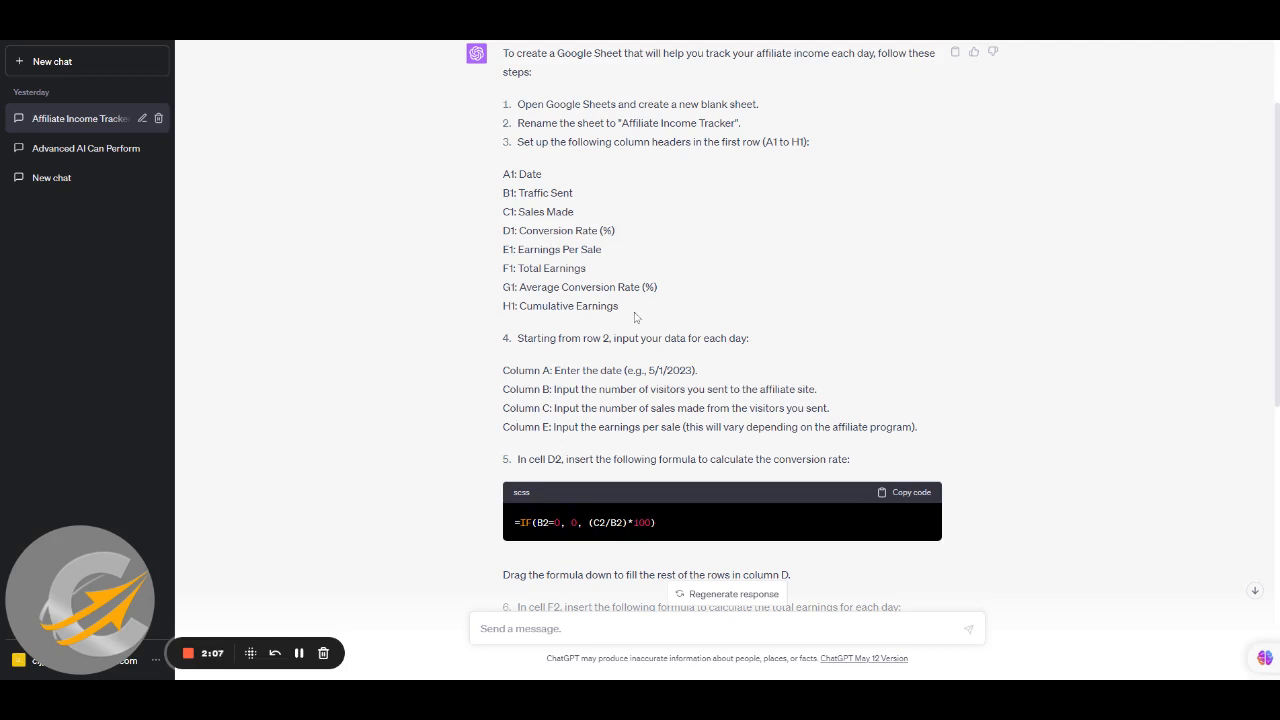
{"action": "scroll", "coordinate": [663, 290], "scroll_direction": "down", "scroll_amount": 1}
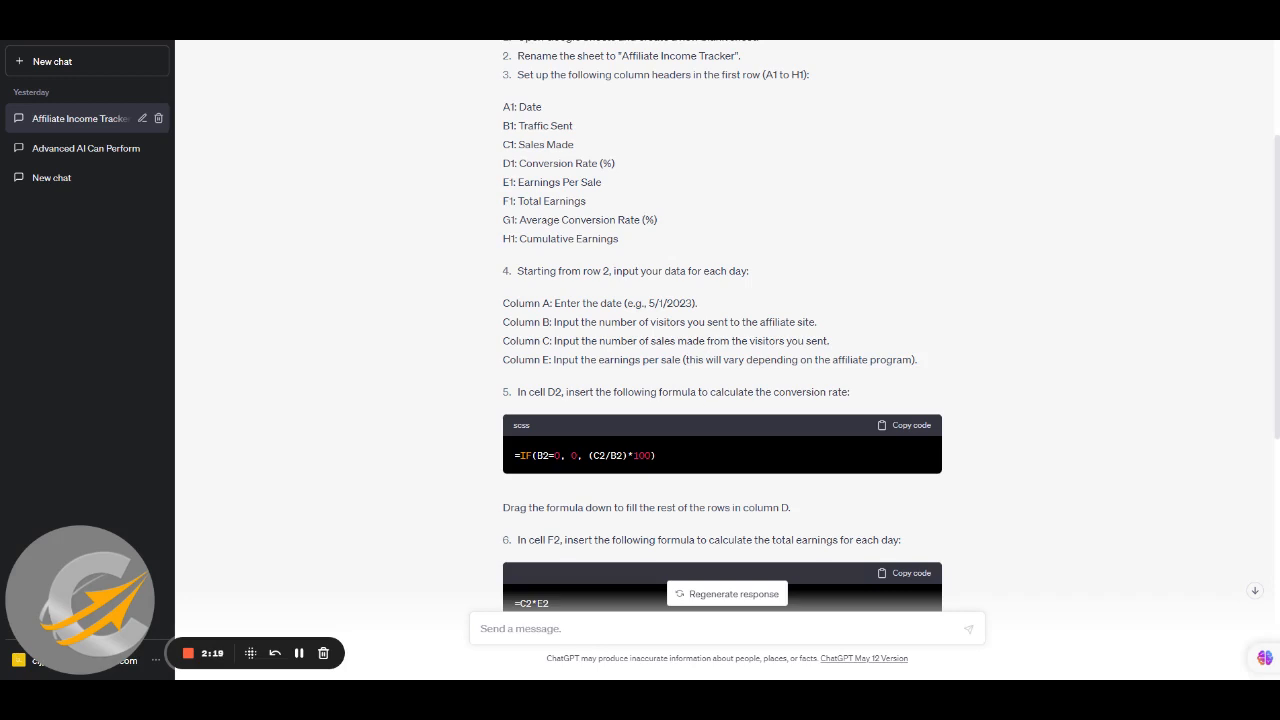
{"action": "scroll", "coordinate": [552, 315], "scroll_direction": "down", "scroll_amount": 1}
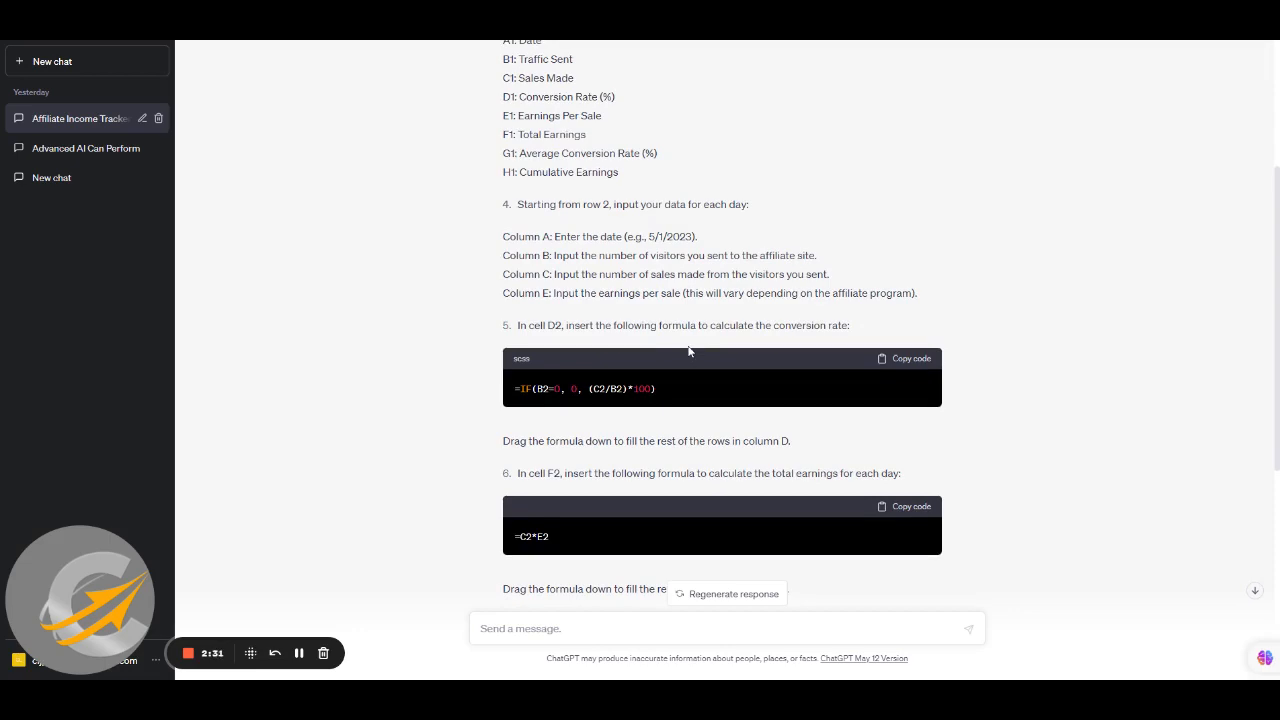
{"action": "scroll", "coordinate": [687, 350], "scroll_direction": "down", "scroll_amount": 2}
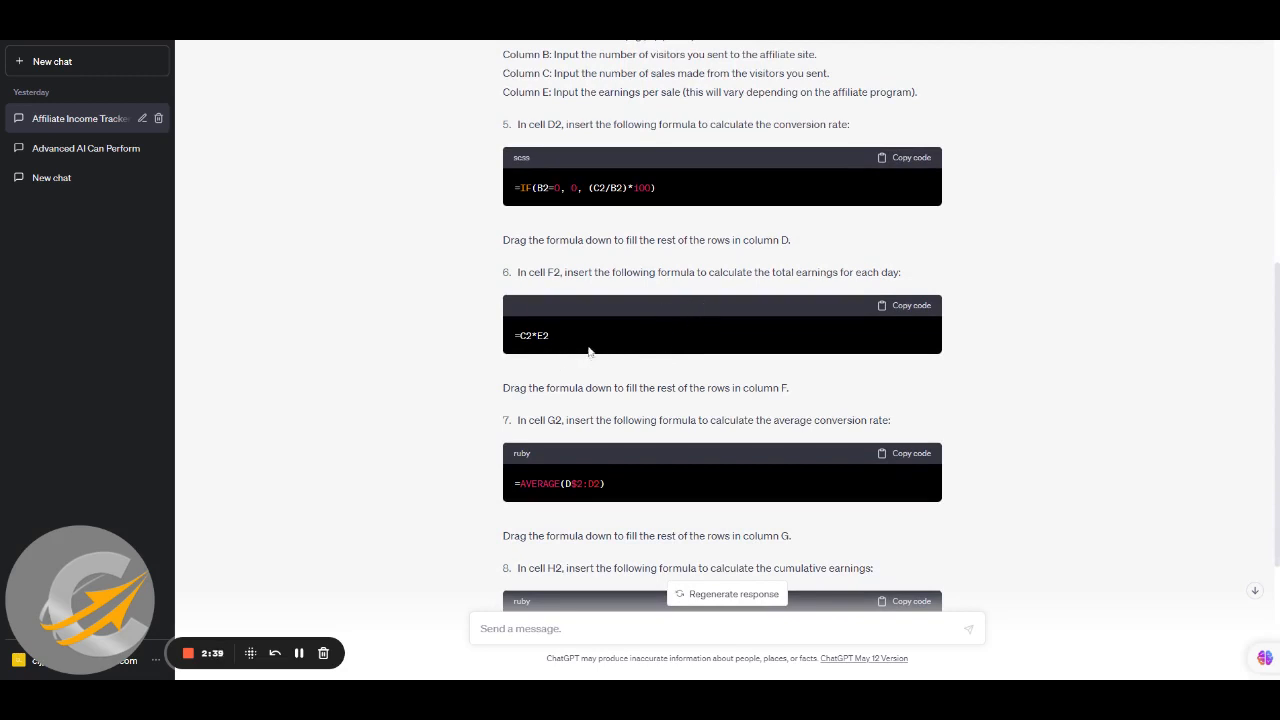
{"action": "scroll", "coordinate": [609, 355], "scroll_direction": "down", "scroll_amount": 1}
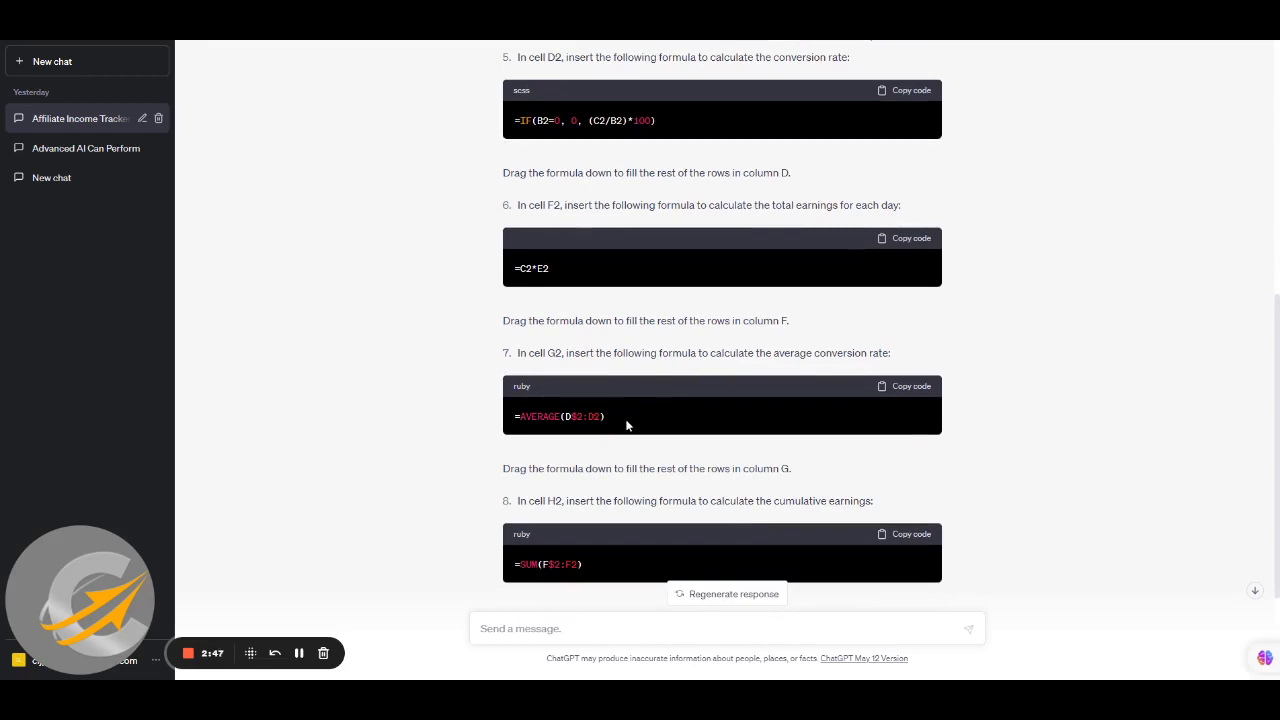
{"action": "scroll", "coordinate": [627, 427], "scroll_direction": "down", "scroll_amount": 2}
{"action": "scroll", "coordinate": [627, 427], "scroll_direction": "down", "scroll_amount": 2}
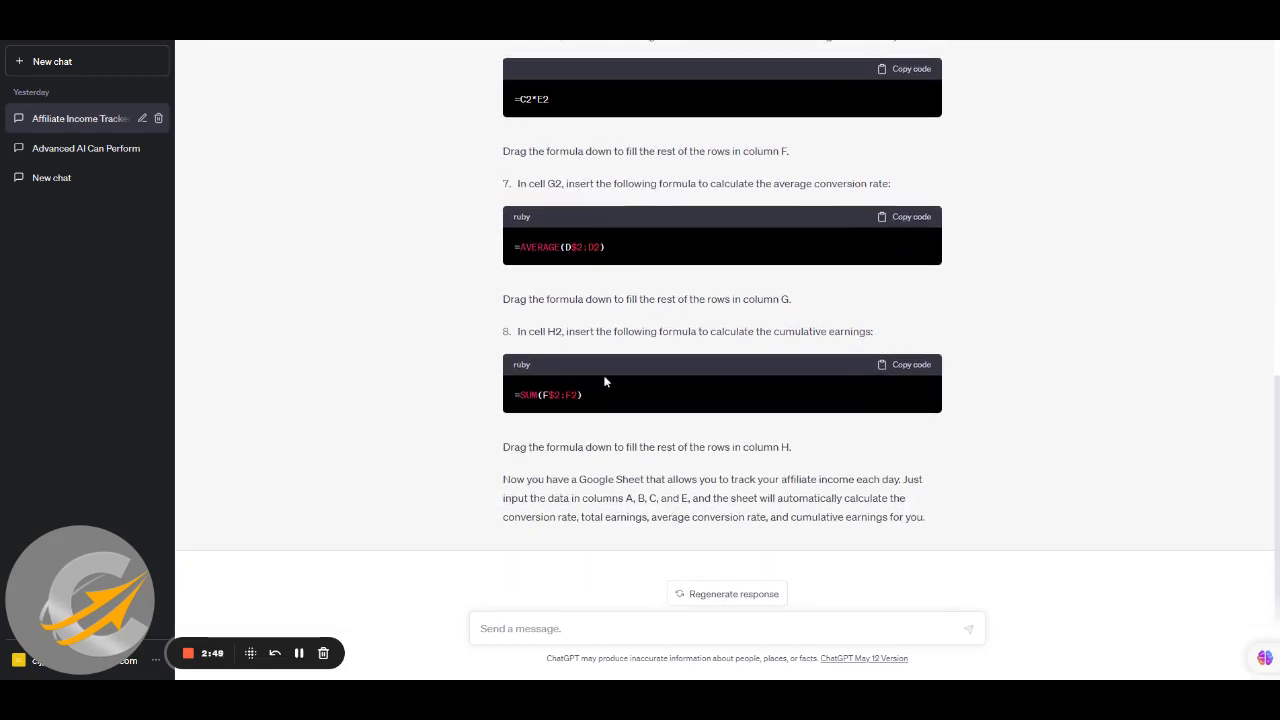
{"action": "scroll", "coordinate": [602, 385], "scroll_direction": "down", "scroll_amount": 1}
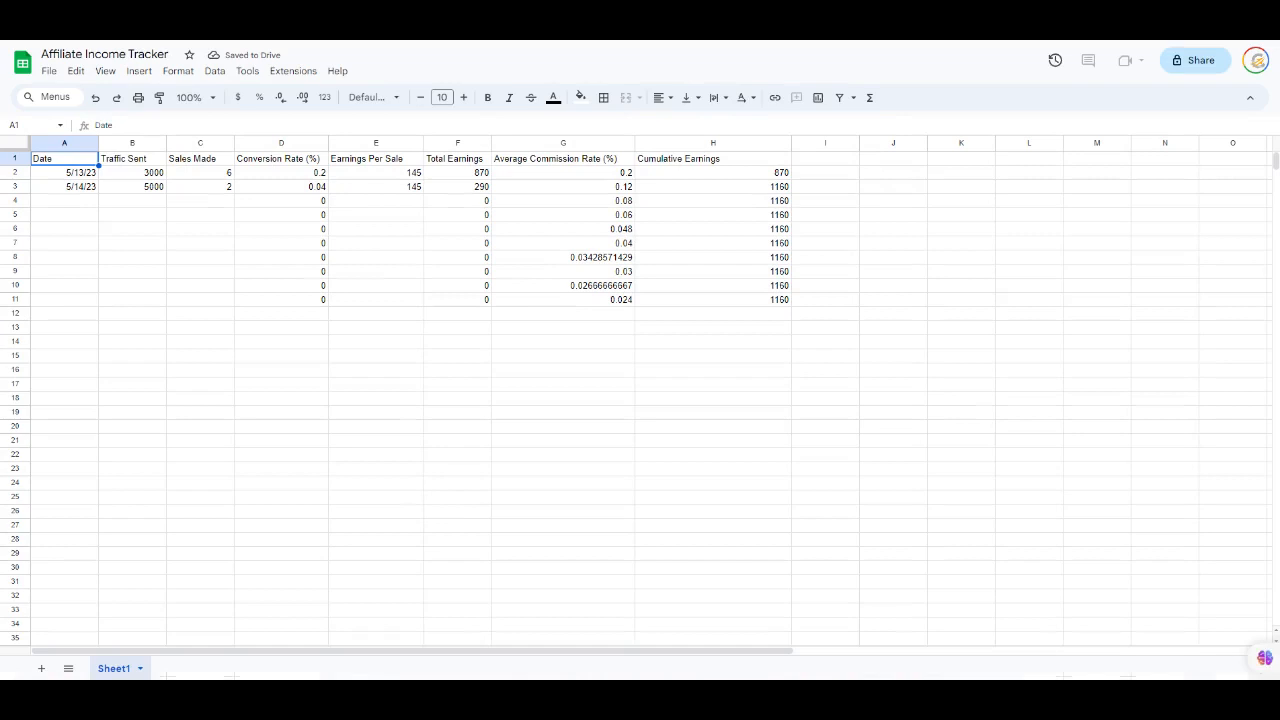
Step: In the Affiliate Income Tracker spreadsheet in Google Sheets, enter the date 5/15/23 in cell A4
{"action": "left_click", "coordinate": [72, 205]}
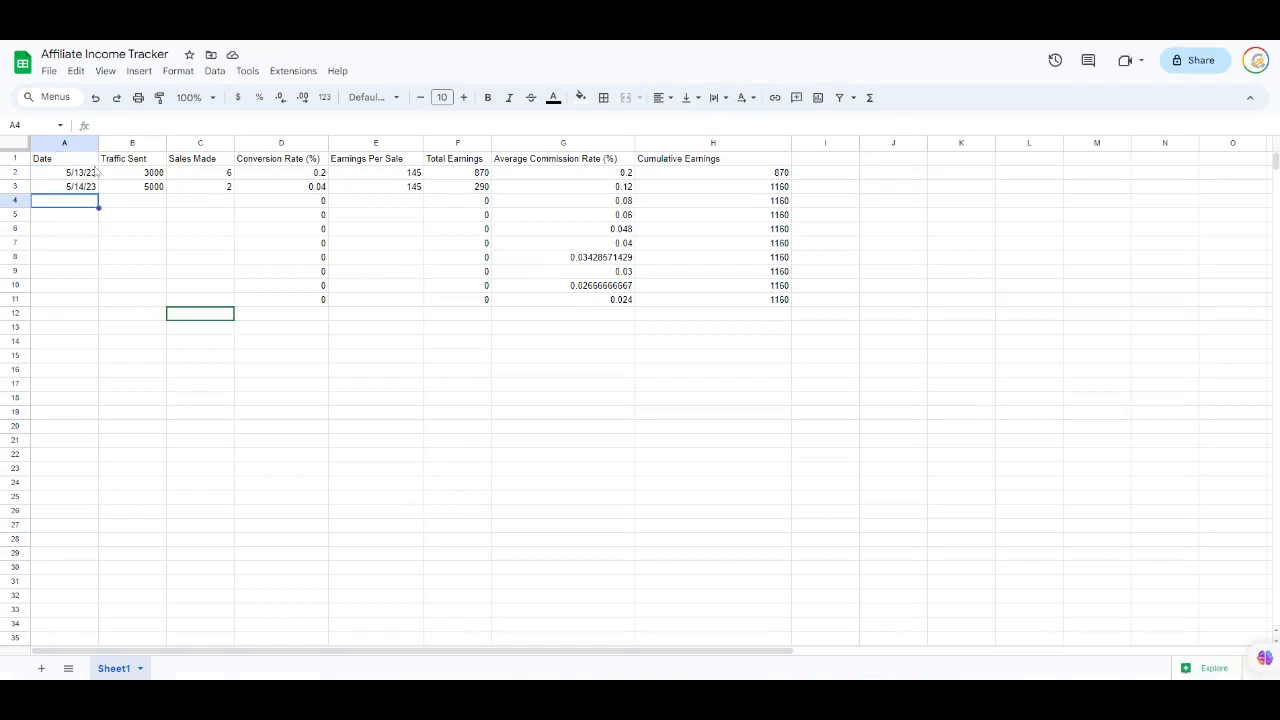
{"action": "left_click", "coordinate": [97, 125]}
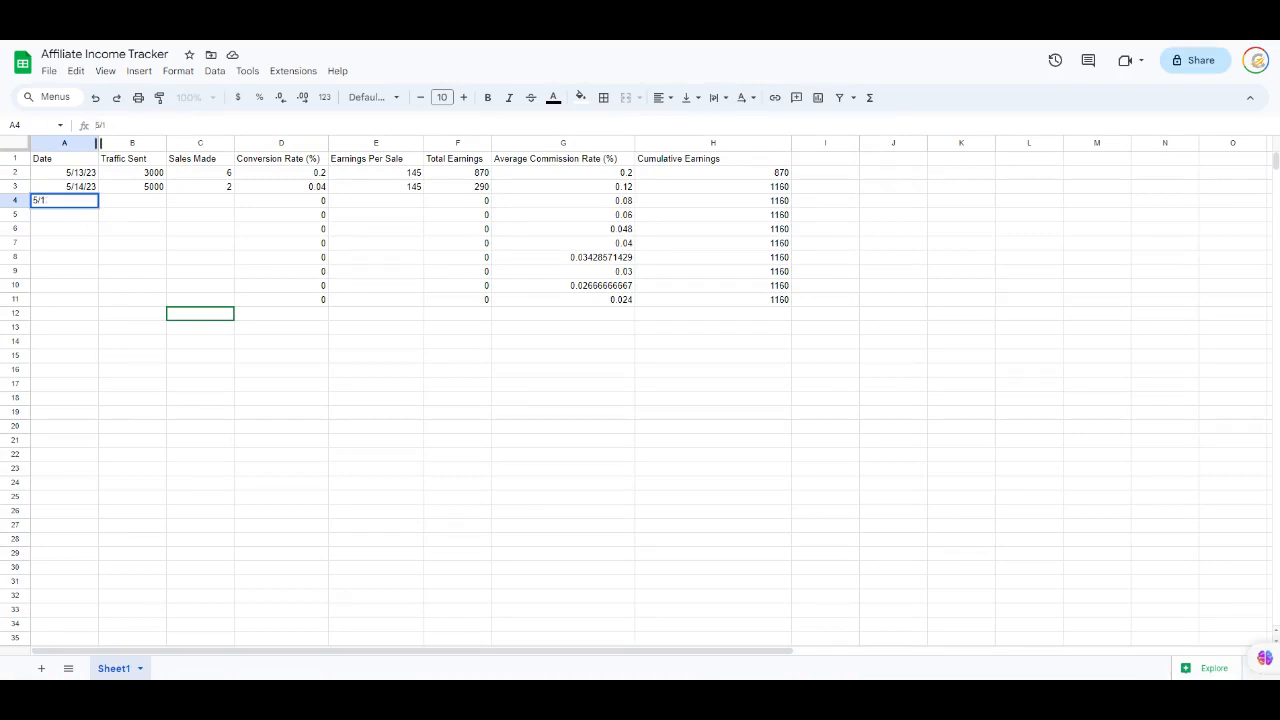
{"action": "type", "text": "/23"}
{"action": "key", "text": "Return"}
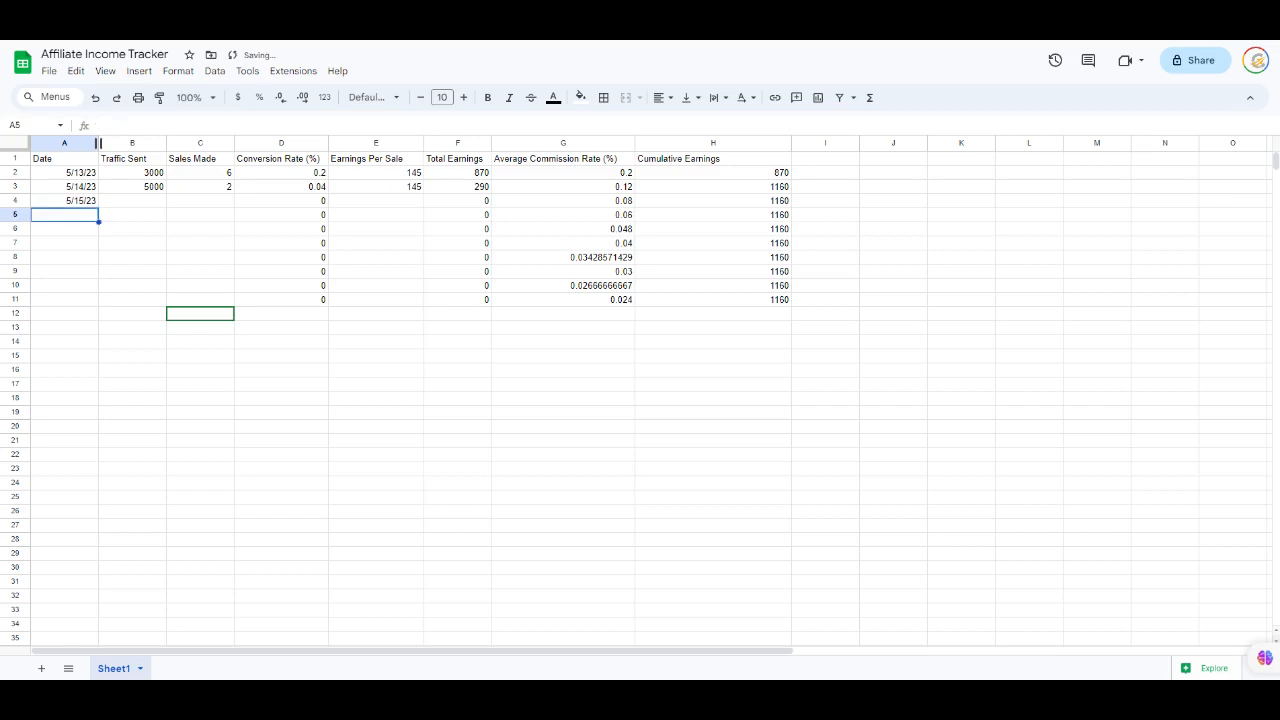
Step: For the 5/15/23 row, enter 800 as the traffic sent and 9 as the sales made
{"action": "left_click", "coordinate": [144, 204]}
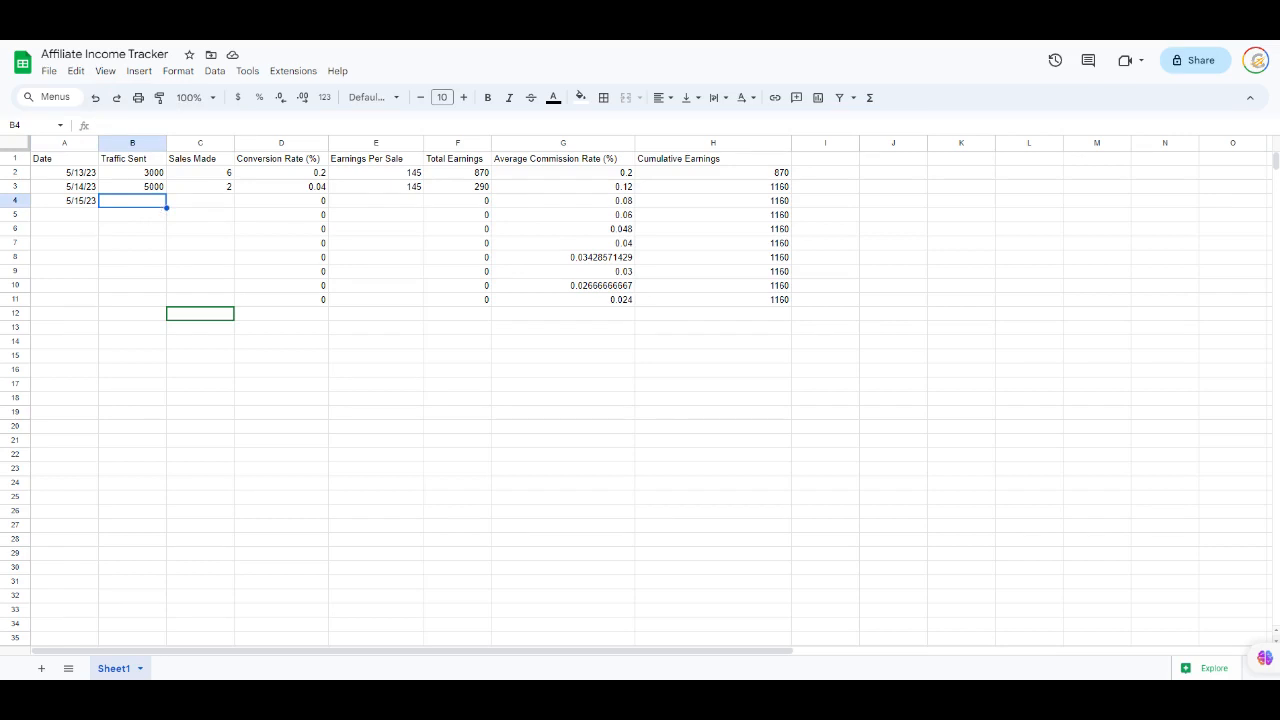
{"action": "type", "text": "800"}
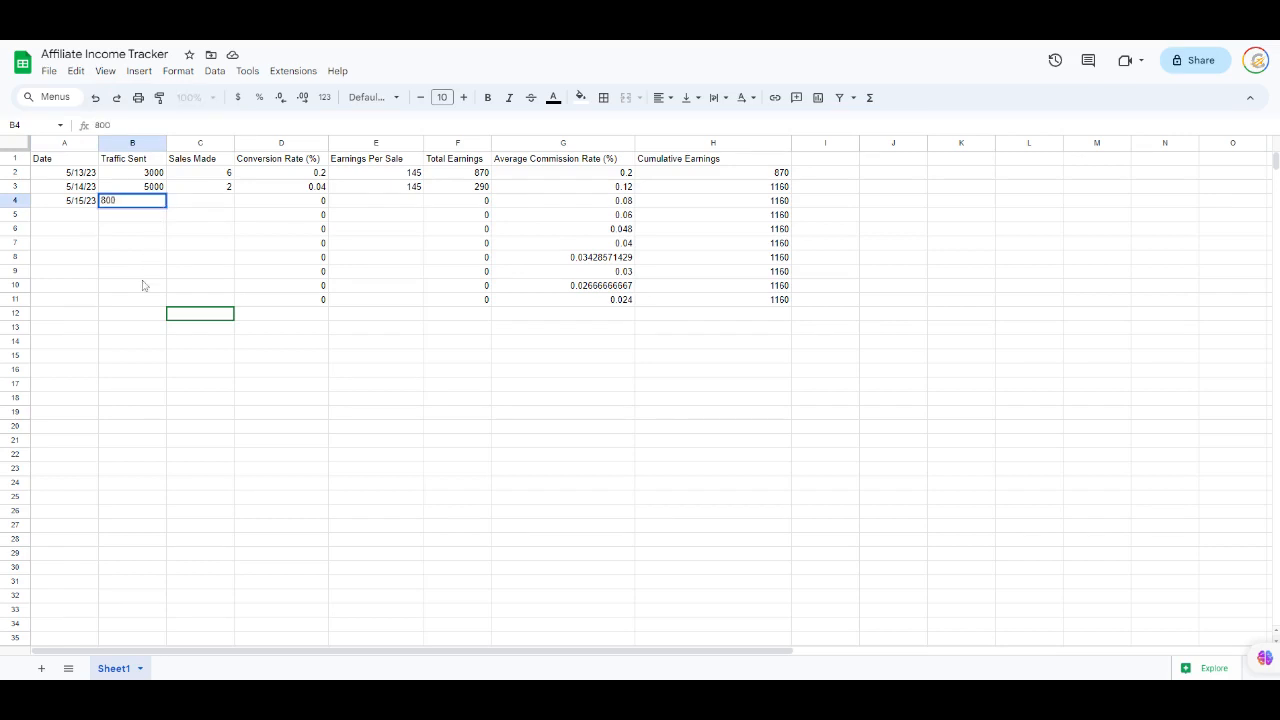
{"action": "left_click", "coordinate": [146, 285]}
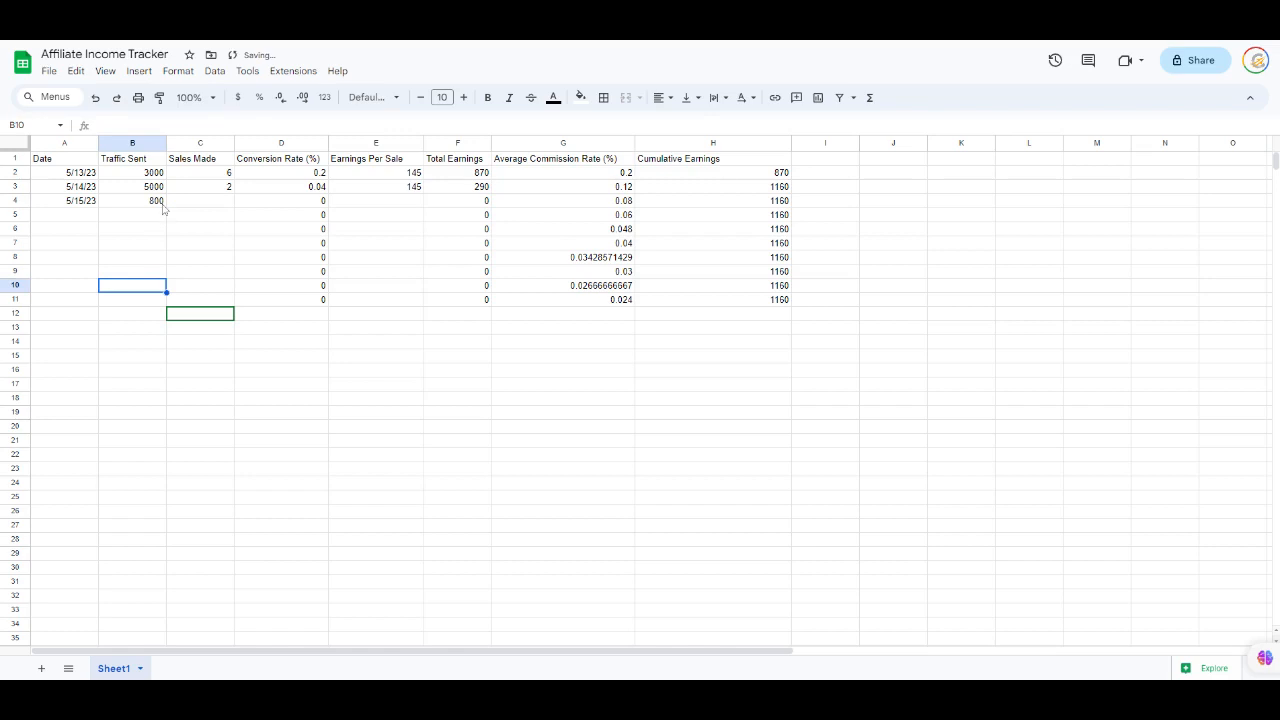
{"action": "left_click", "coordinate": [192, 205]}
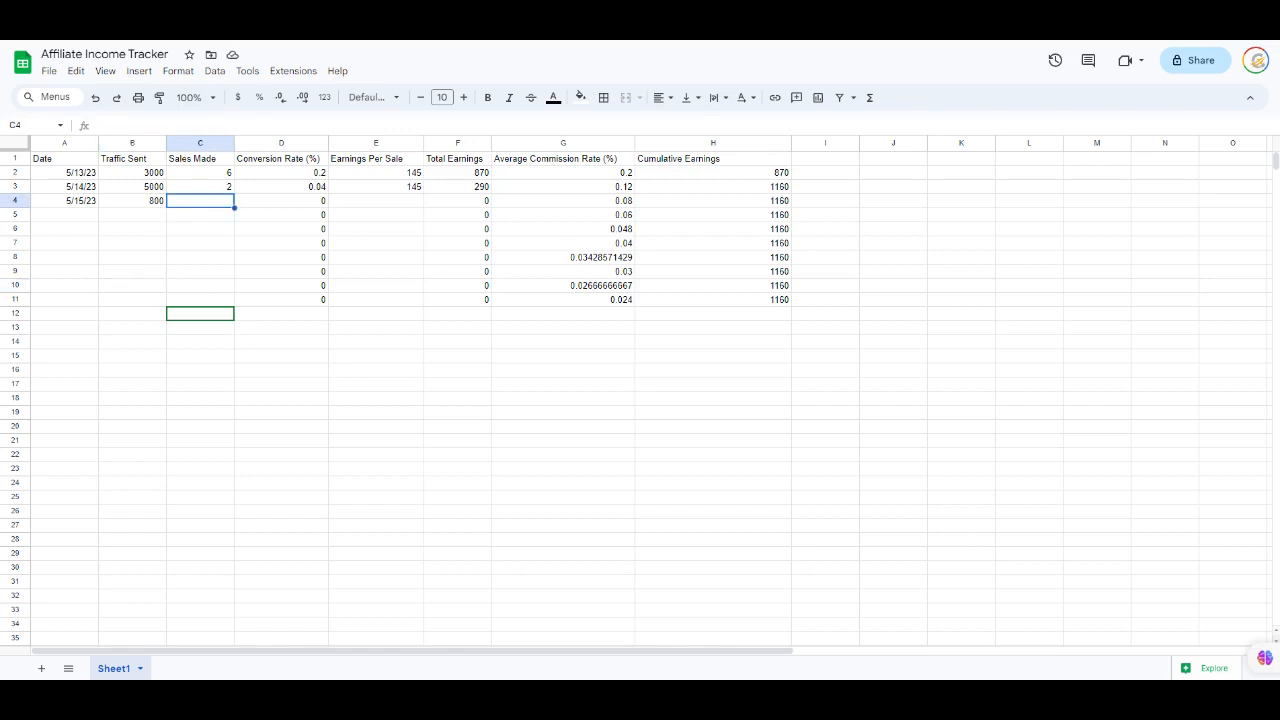
{"action": "type", "text": "6"}
{"action": "key", "text": "Escape"}
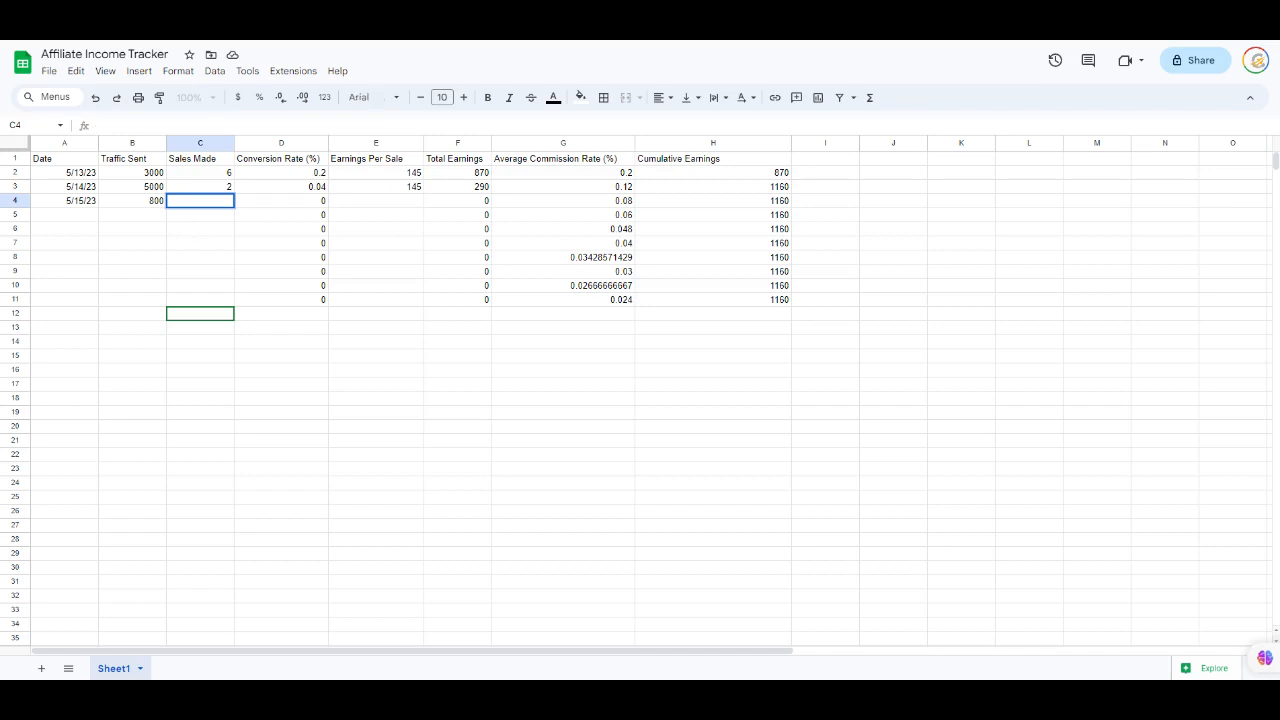
{"action": "type", "text": "9"}
{"action": "left_click", "coordinate": [204, 258]}
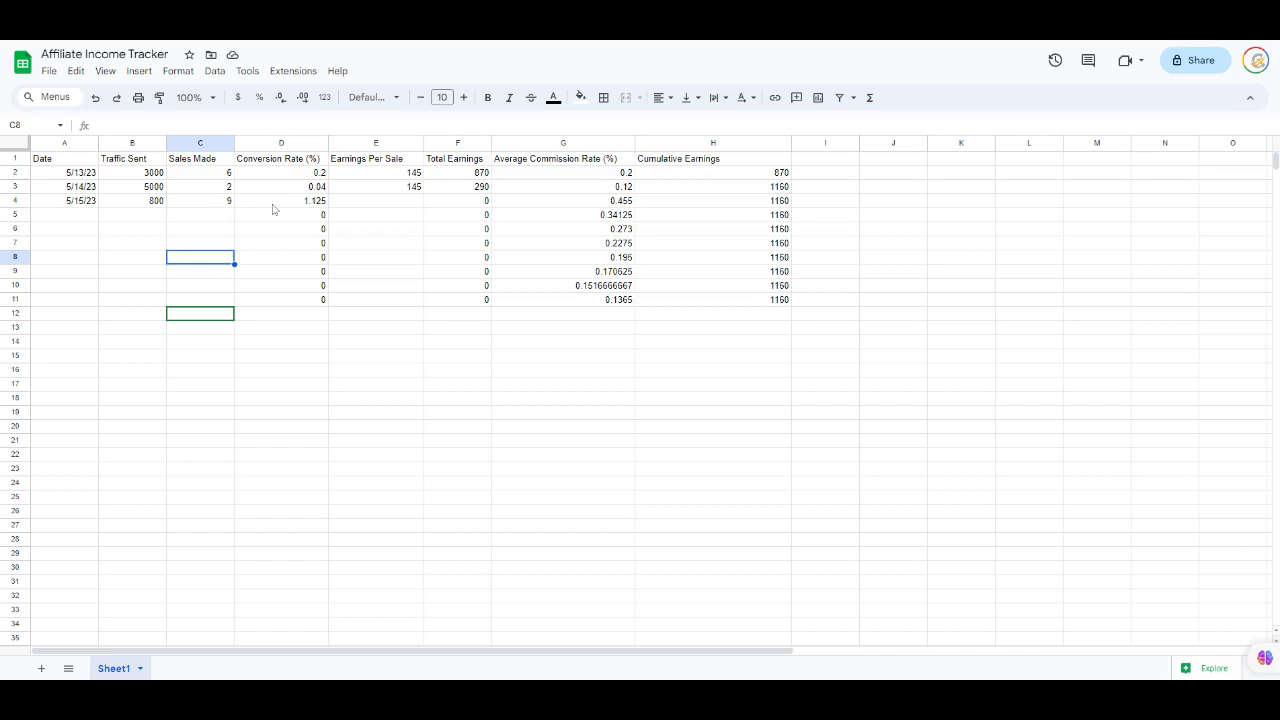
Step: Enter 240 as the earnings per sale for 5/15/23 in cell E4
{"action": "left_click", "coordinate": [405, 207]}
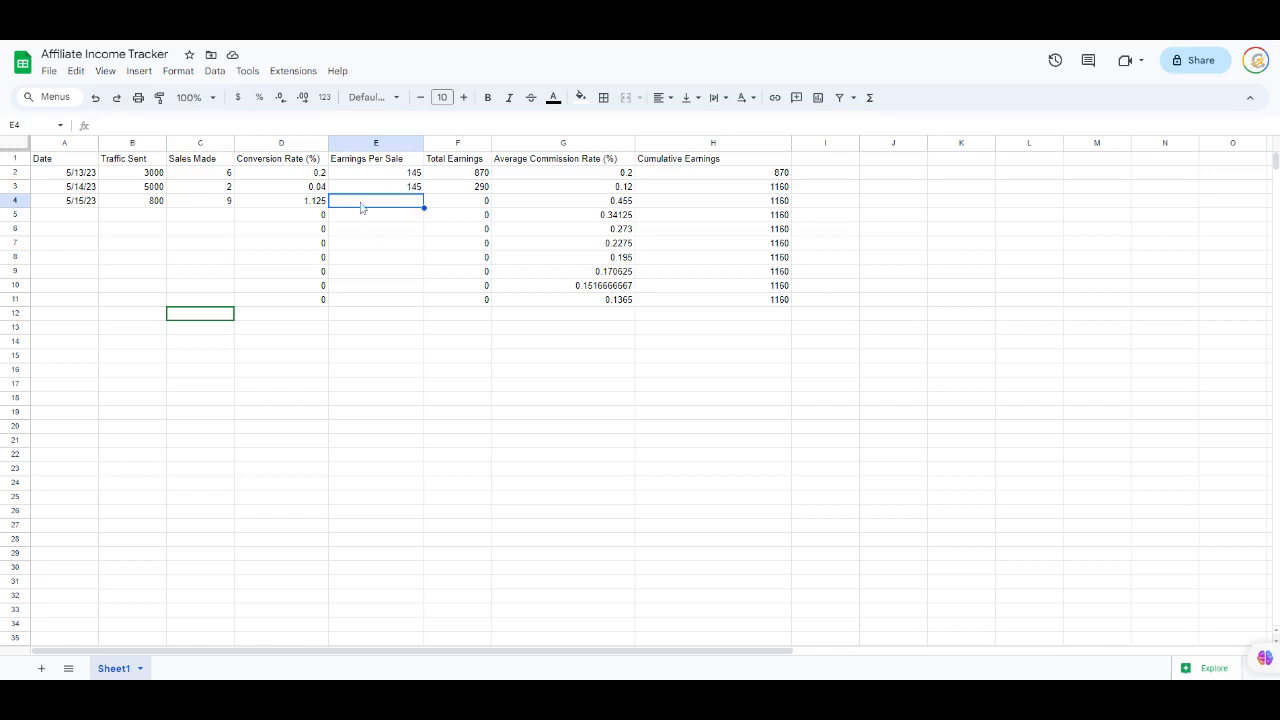
{"action": "type", "text": "240"}
{"action": "left_click", "coordinate": [387, 277]}
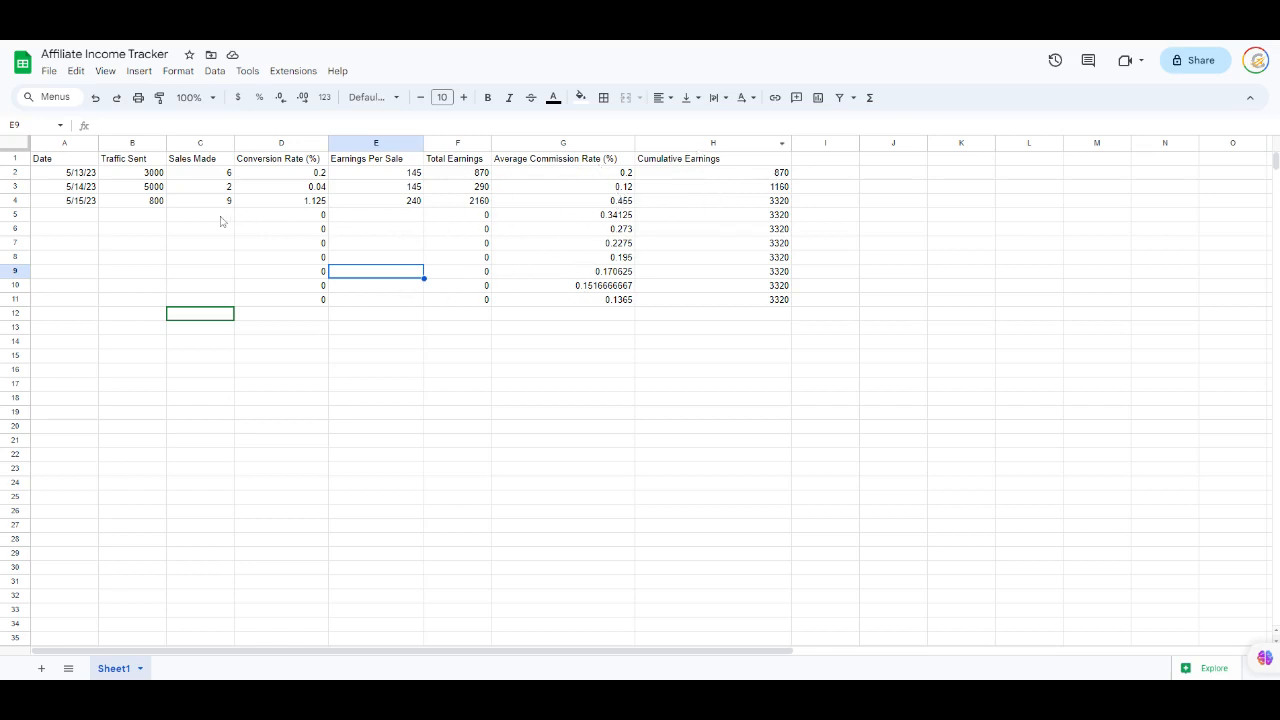
Step: Inspect the average commission rate formulas in G5 and G7 and the earnings per sale entry in E4
{"action": "left_click", "coordinate": [590, 216]}
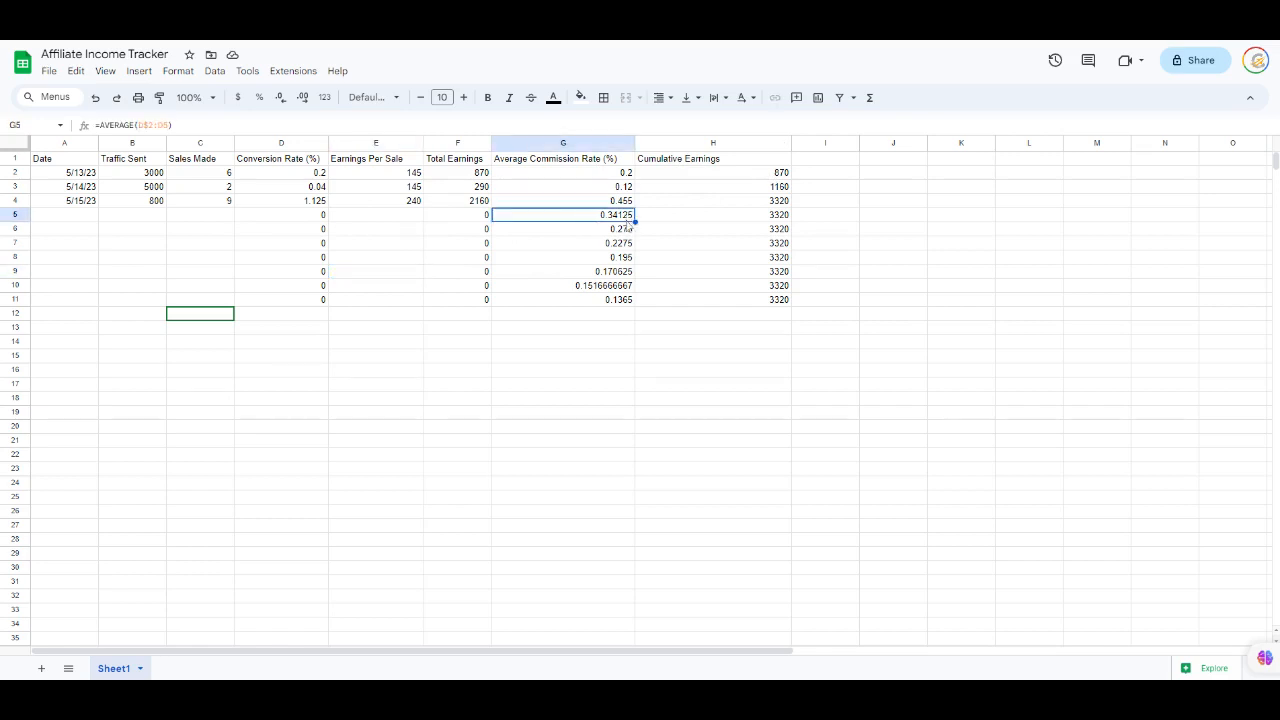
{"action": "left_click", "coordinate": [627, 245]}
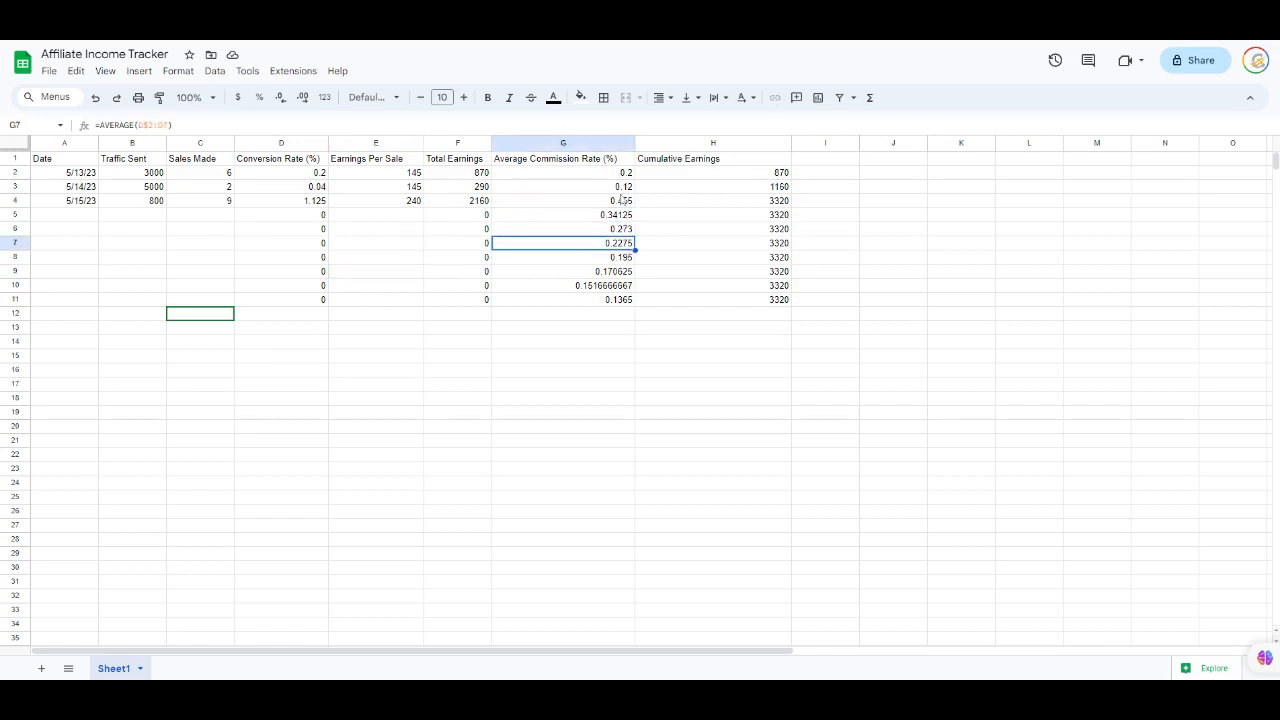
{"action": "left_click", "coordinate": [623, 217]}
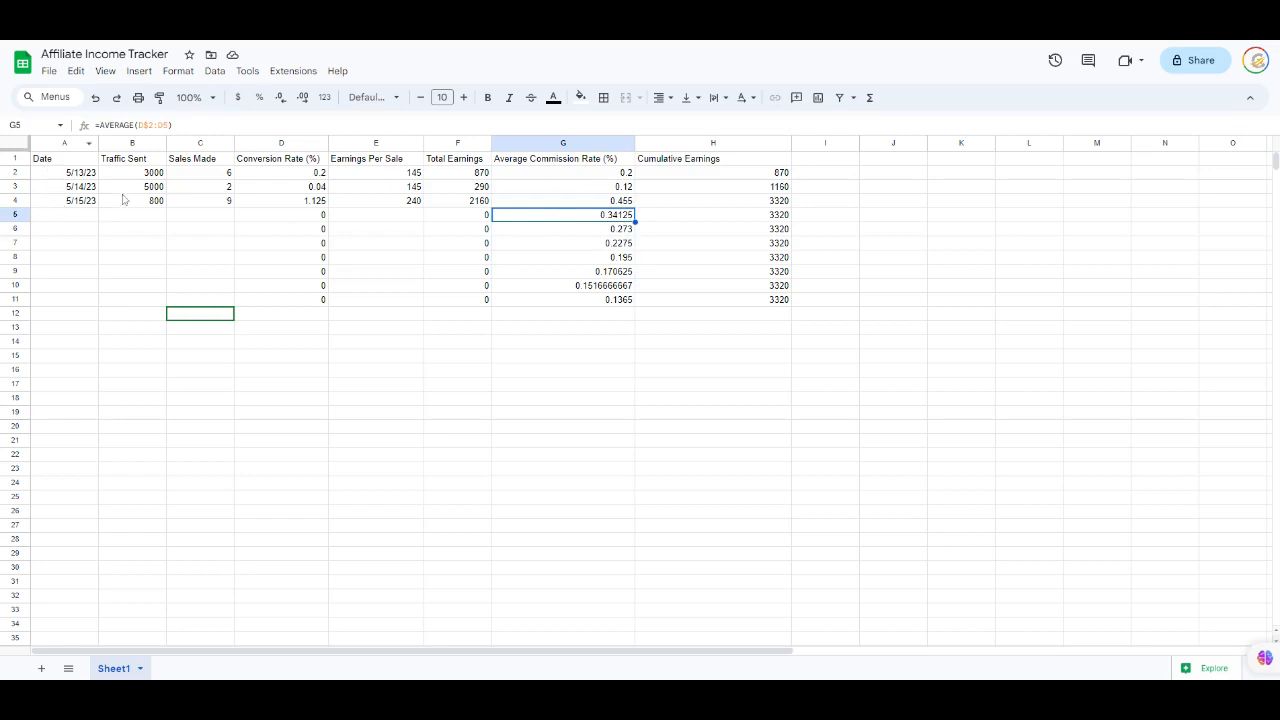
{"action": "left_click", "coordinate": [348, 206]}
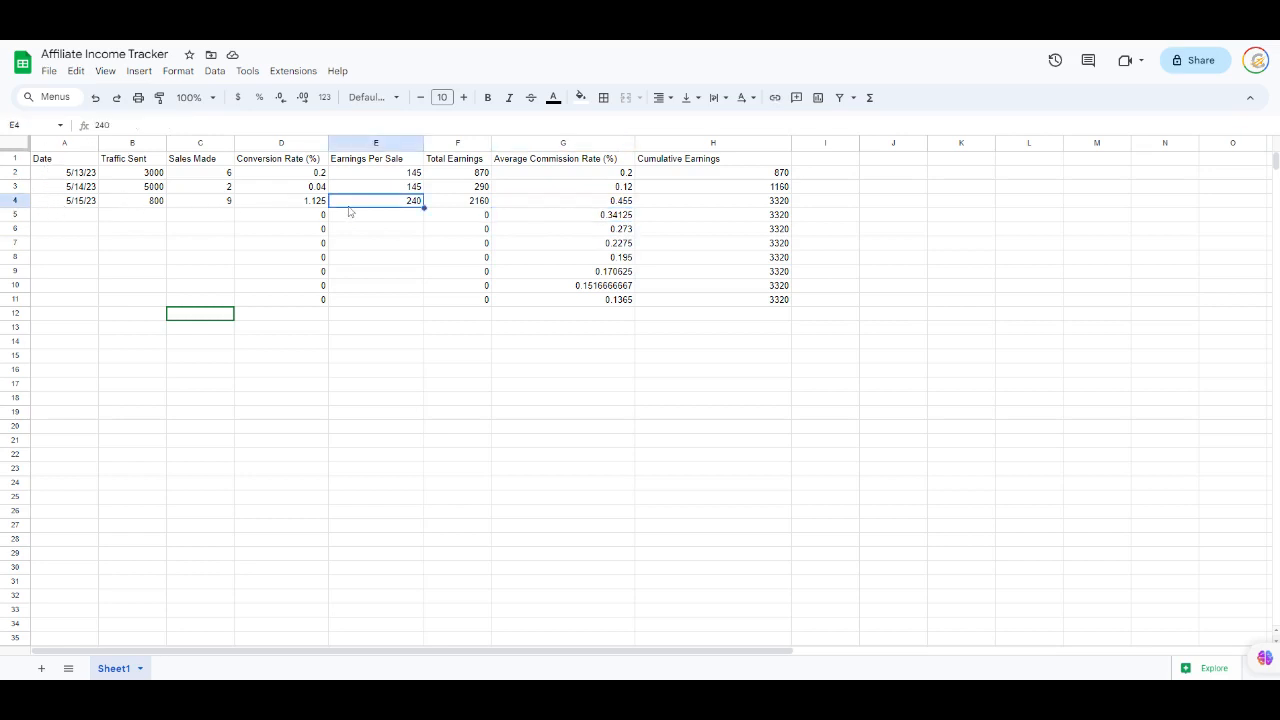
Step: Copy the conversion rate formula from D4 and select D5:D22 as the range for extending it
{"action": "left_click", "coordinate": [298, 207]}
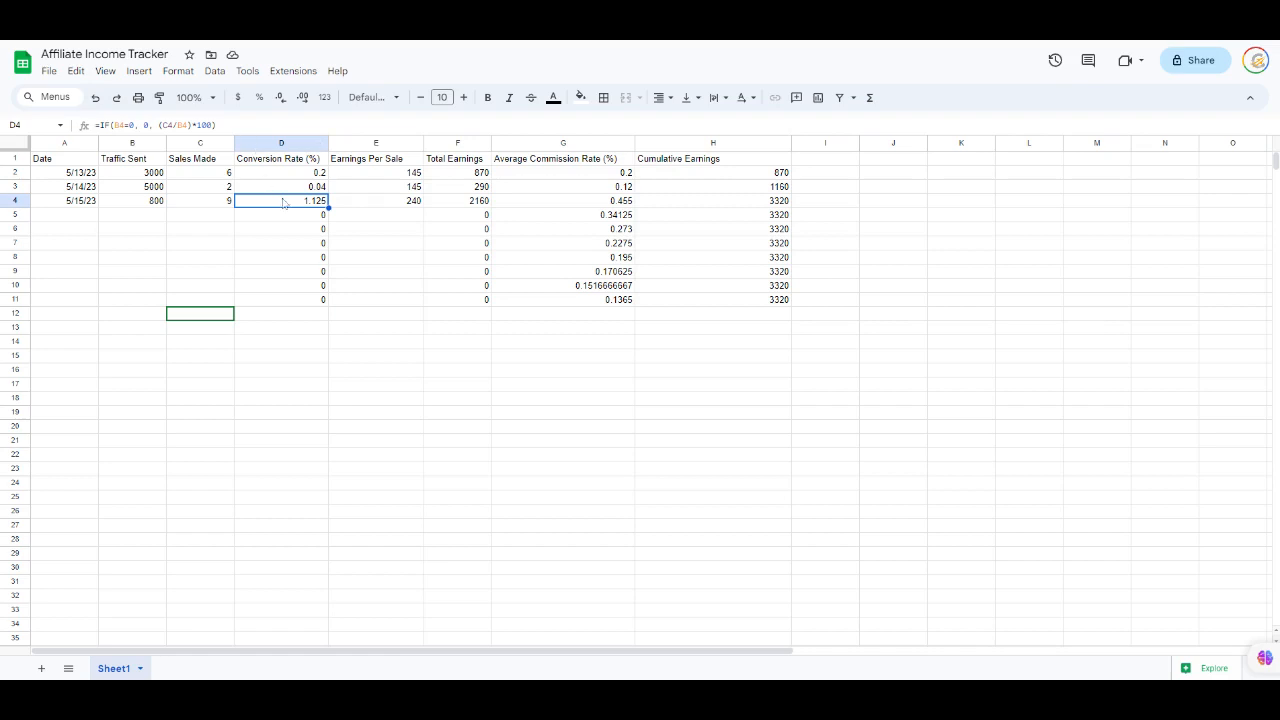
{"action": "key", "text": "ctrl+c"}
{"action": "left_click_drag", "start_coordinate": [278, 216], "coordinate": [283, 463]}
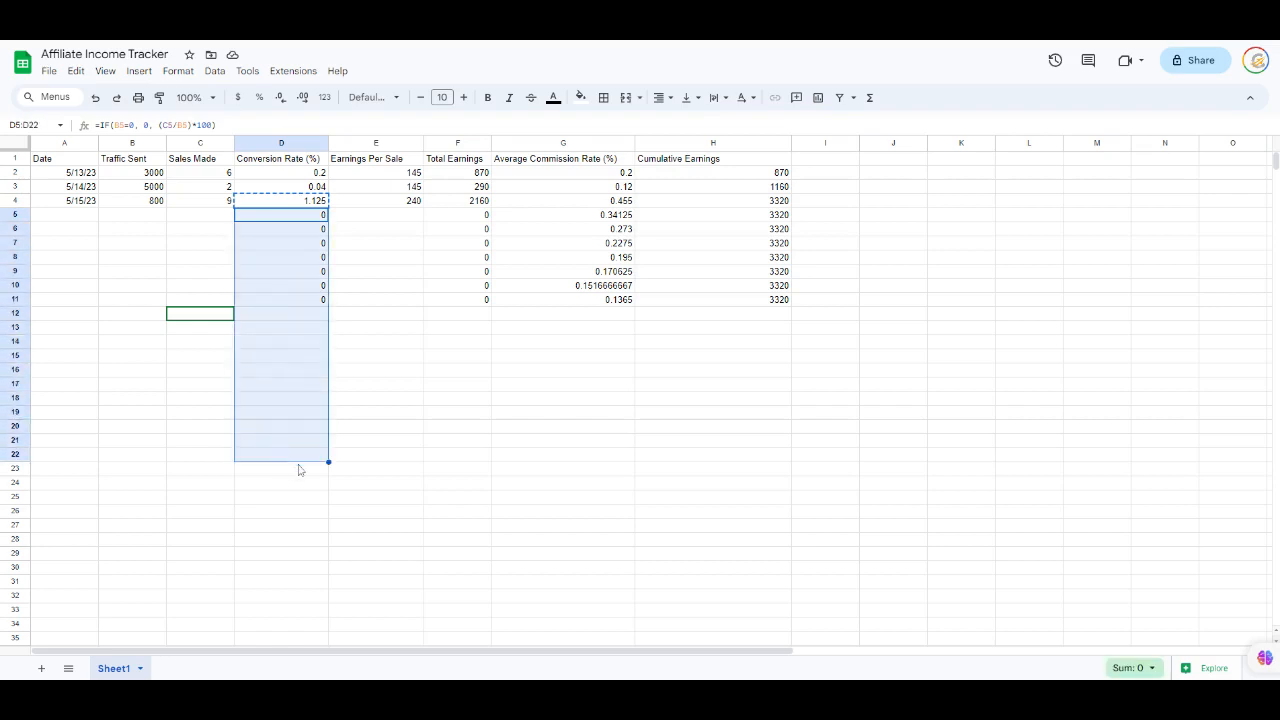
{"action": "left_click", "coordinate": [449, 441]}
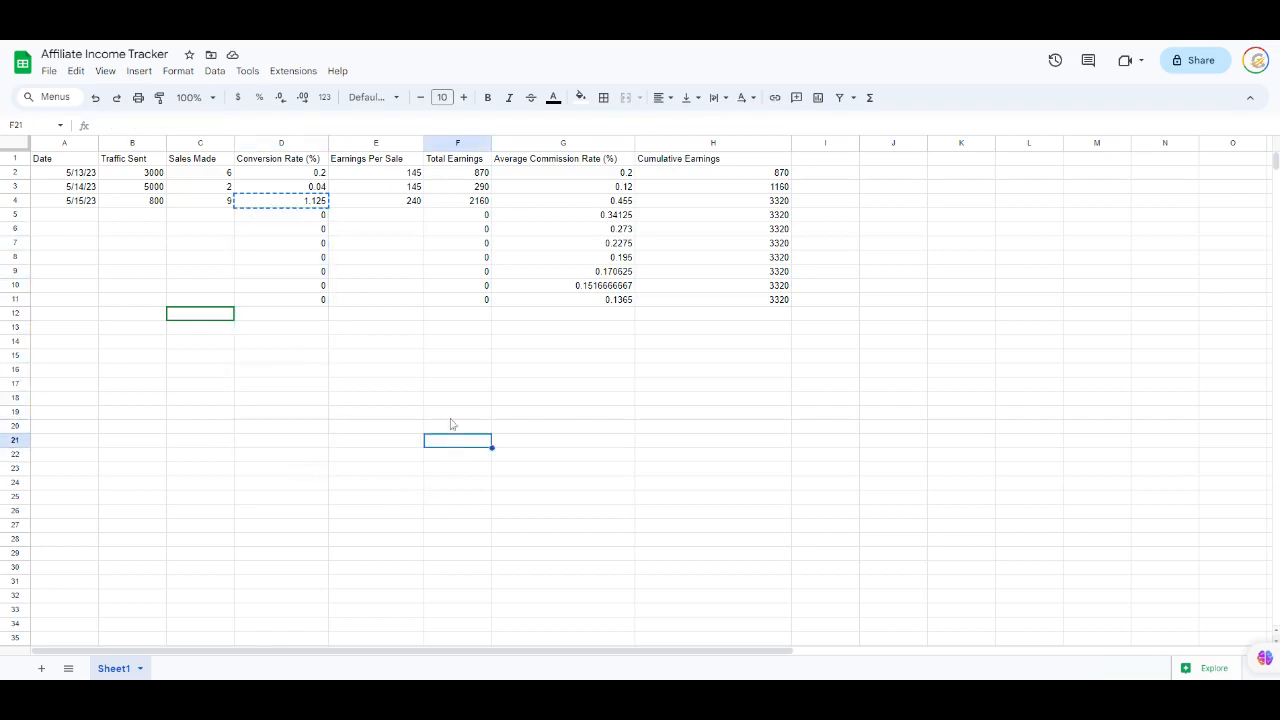
Step: Undo the earnings per sale entry in cell E4
{"action": "key", "text": "ctrl+z"}
{"action": "left_click", "coordinate": [352, 262]}
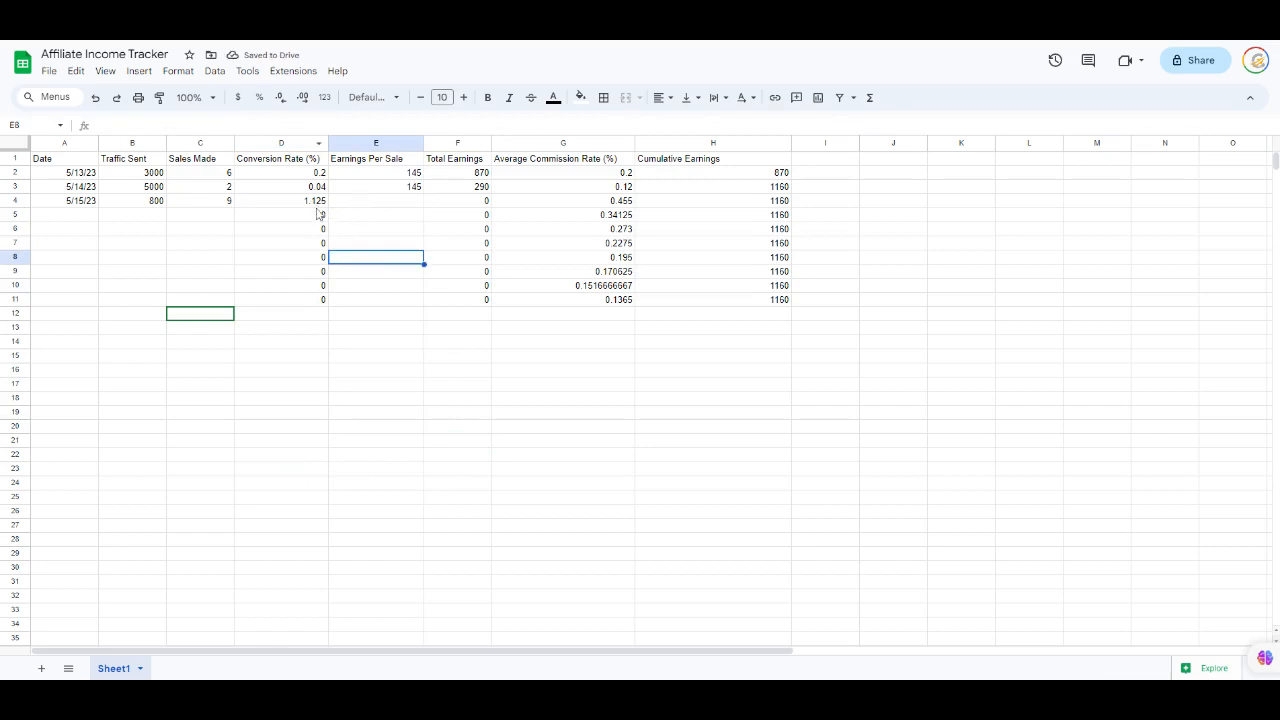
{"action": "left_click", "coordinate": [318, 204]}
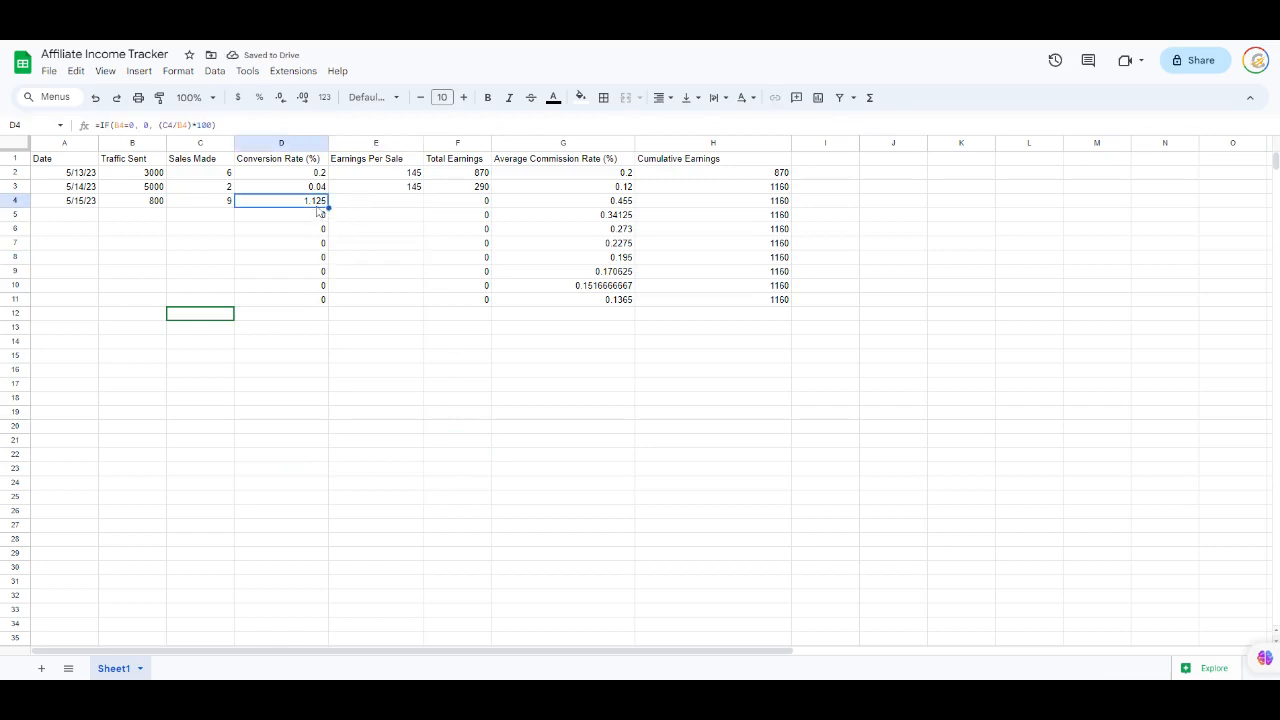
Step: Set the earnings per sale for 5/15/23 in cell E4 to 3230
{"action": "left_click", "coordinate": [420, 204]}
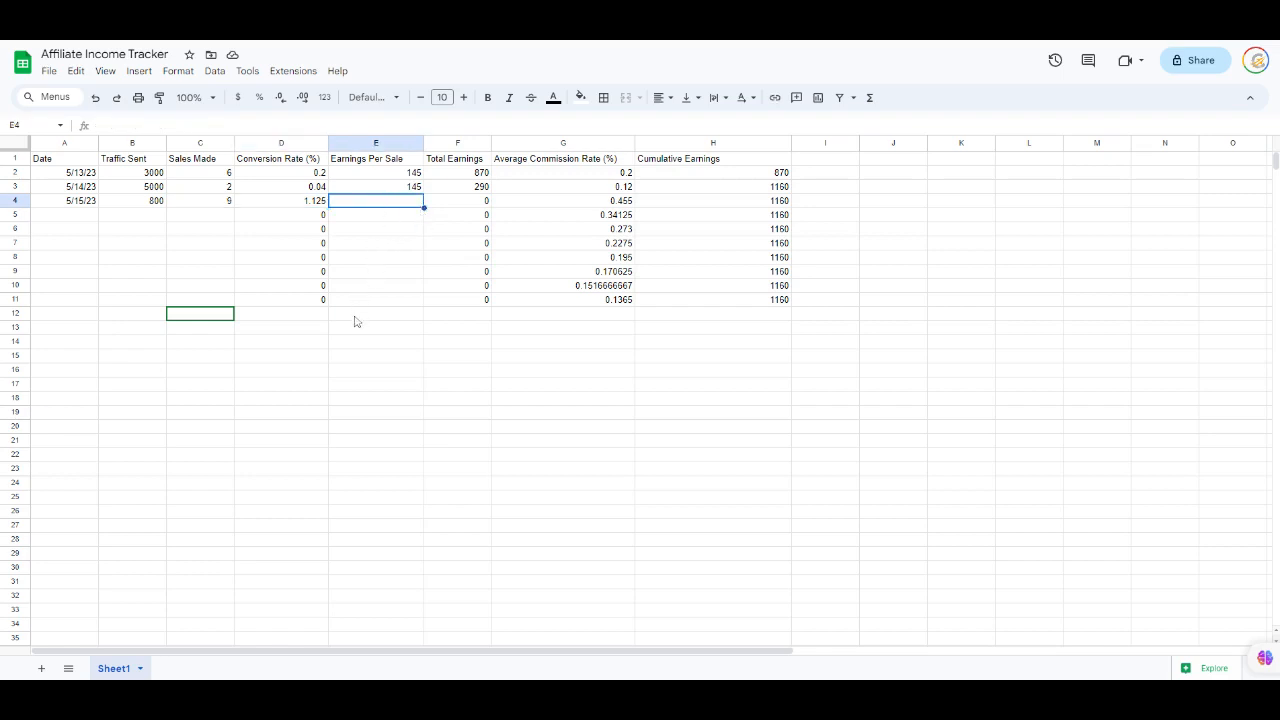
{"action": "type", "text": "3230"}
{"action": "left_click", "coordinate": [421, 357]}
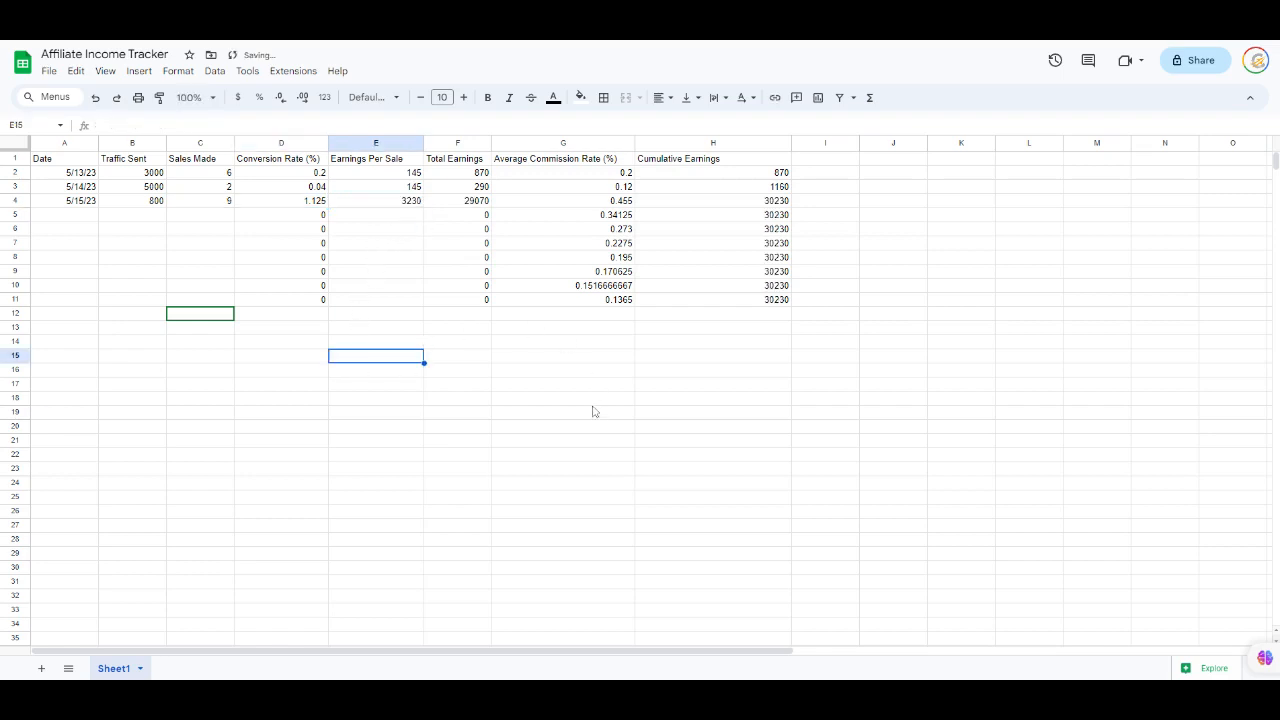